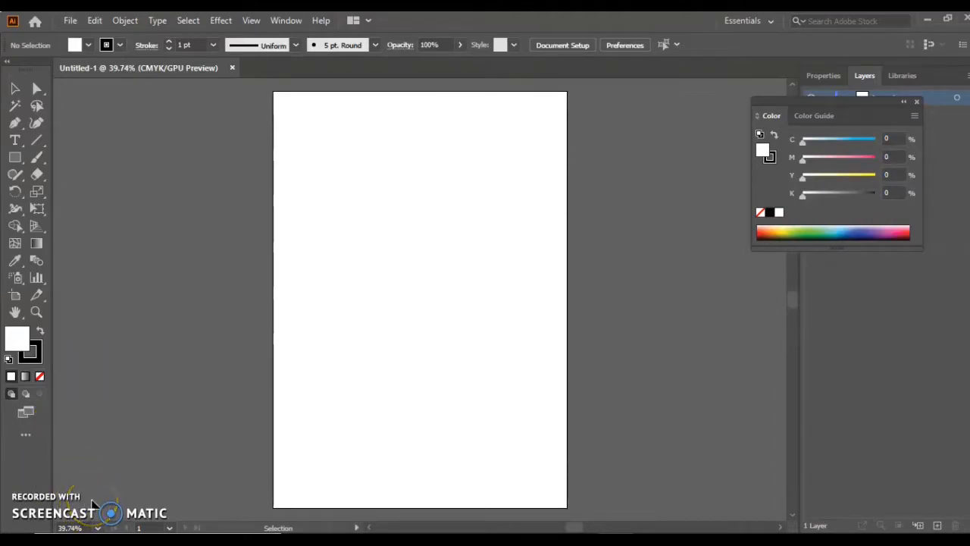
Pan the blank artboard around the workspace with the Hand tool
key("h")
key("v")
key("h")
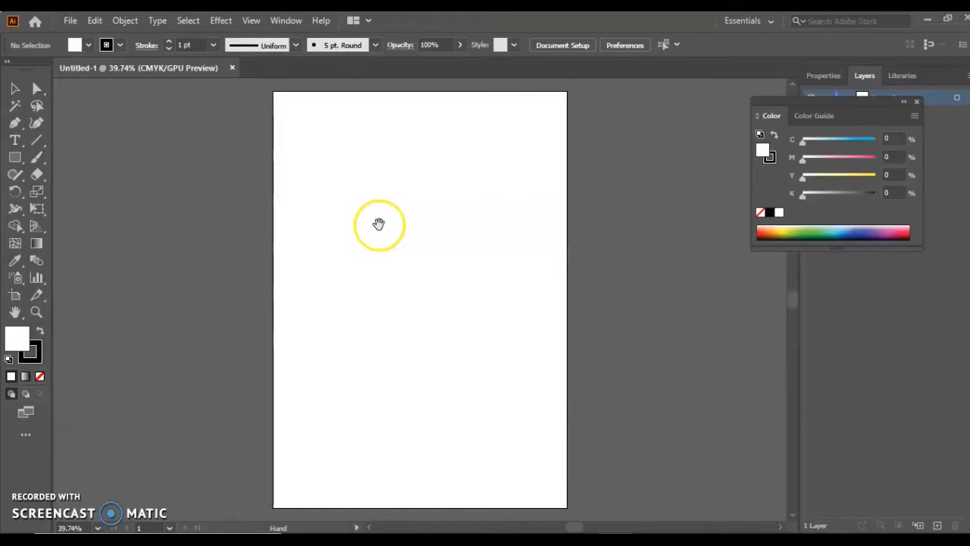
left_click_drag(374, 220, 261, 409)
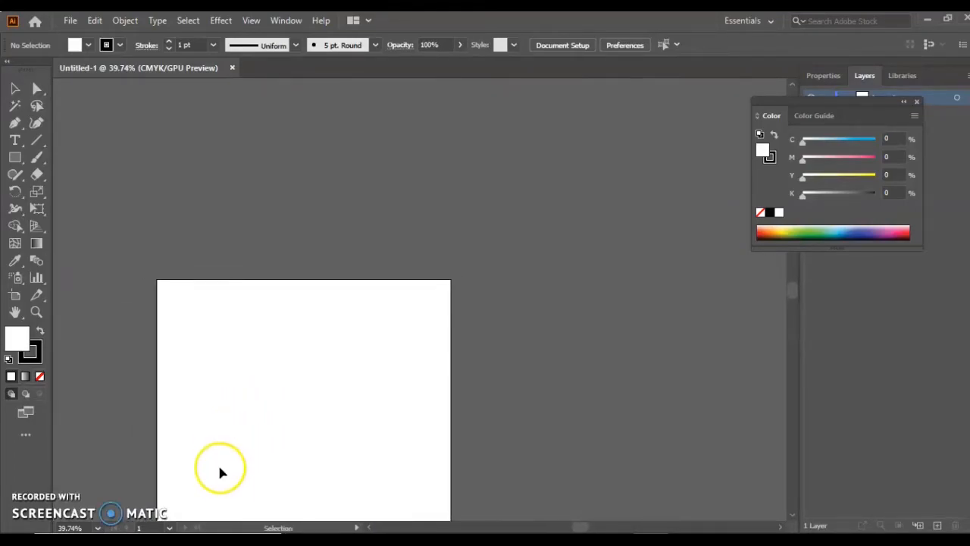
left_click_drag(239, 471, 238, 253)
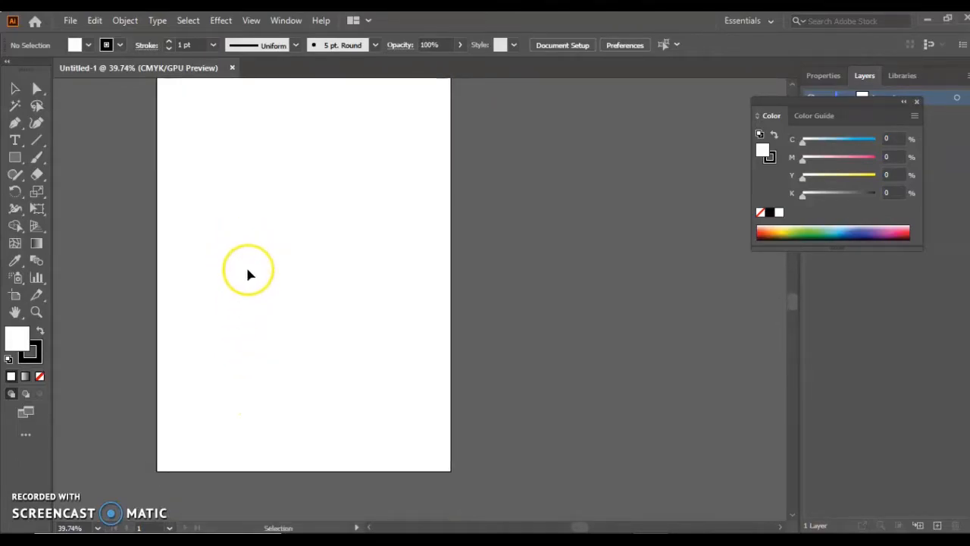
left_click_drag(290, 215, 290, 281)
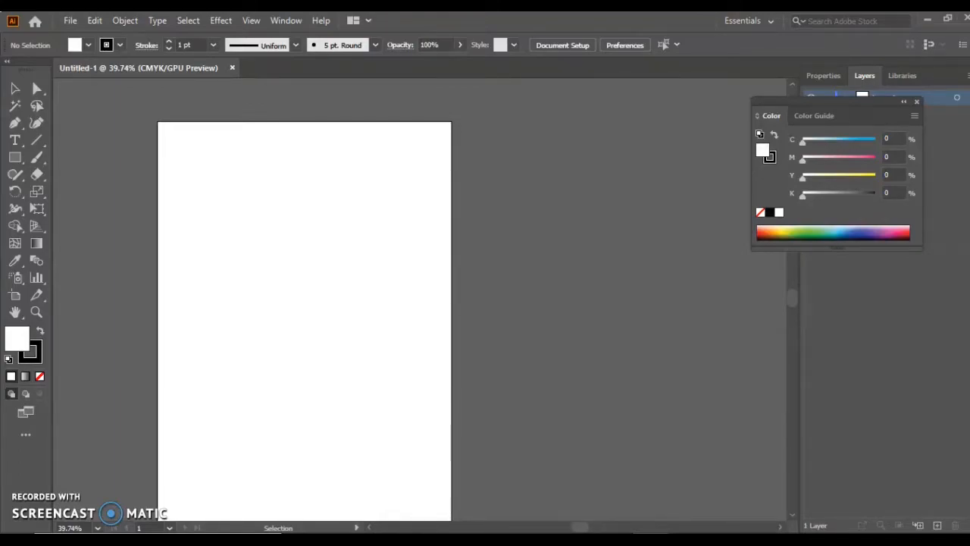
Zoom far into the canvas with the Zoom tool and set the view magnification to 12.5%
key("z")
left_click(308, 269)
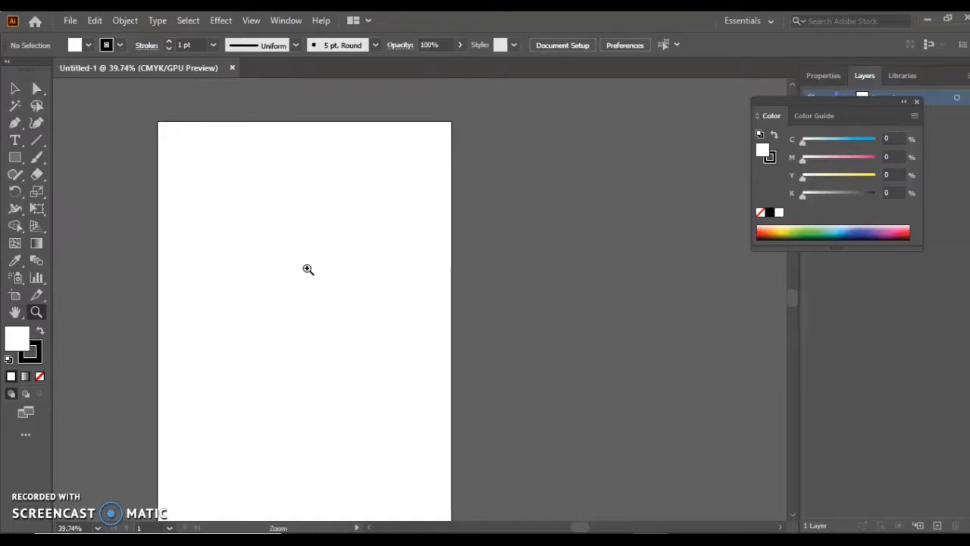
left_click_drag(346, 299, 346, 300)
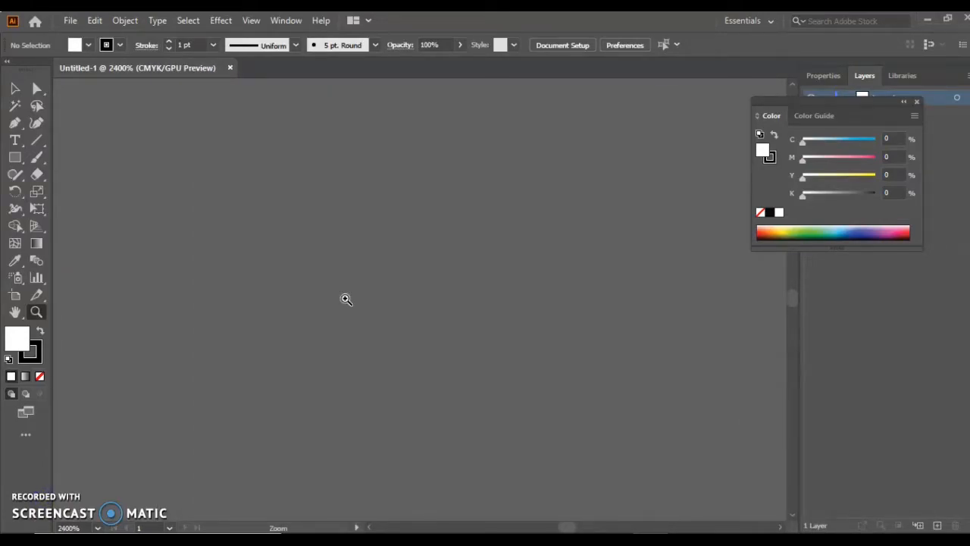
left_click(97, 529)
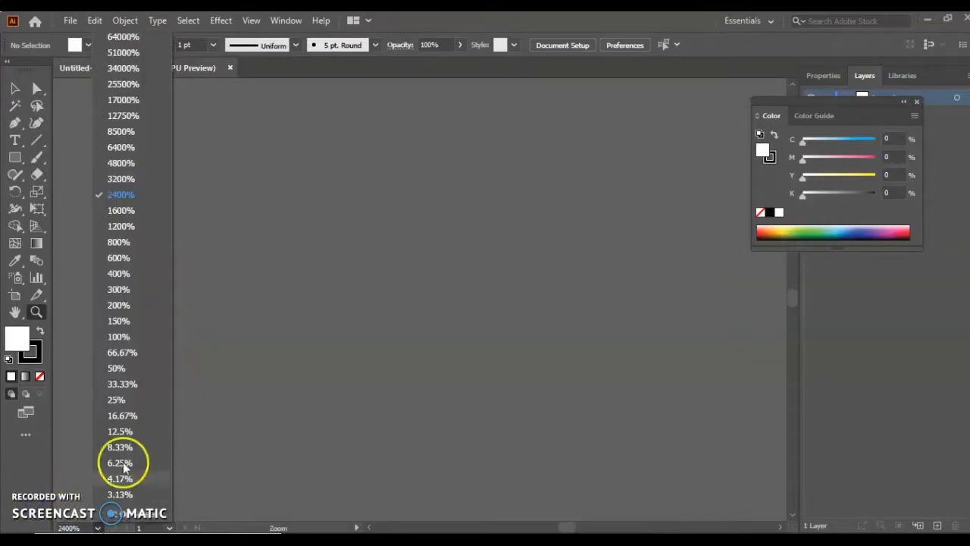
left_click(125, 432)
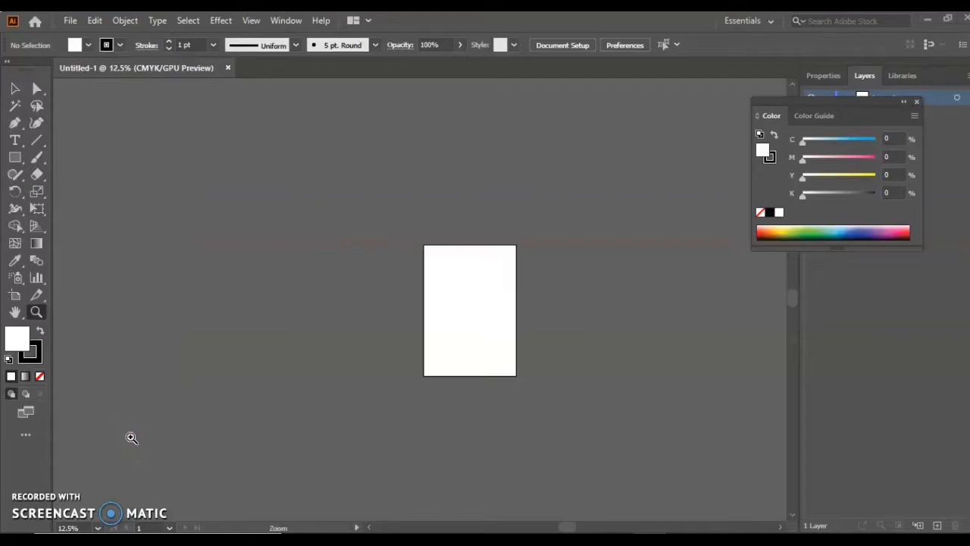
Zoom in on the artboard in stages up to 50% with the Zoom tool
left_click(464, 293)
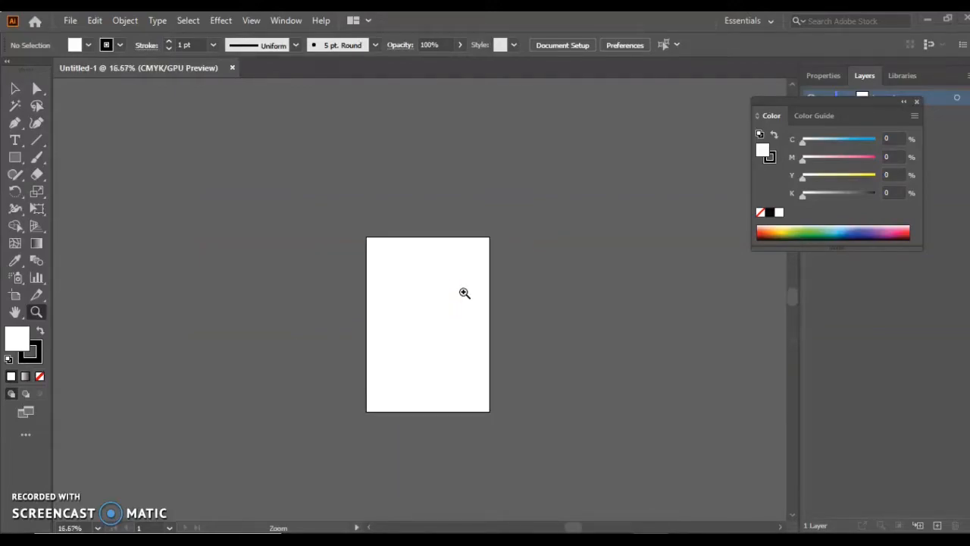
left_click(464, 293)
left_click(465, 292)
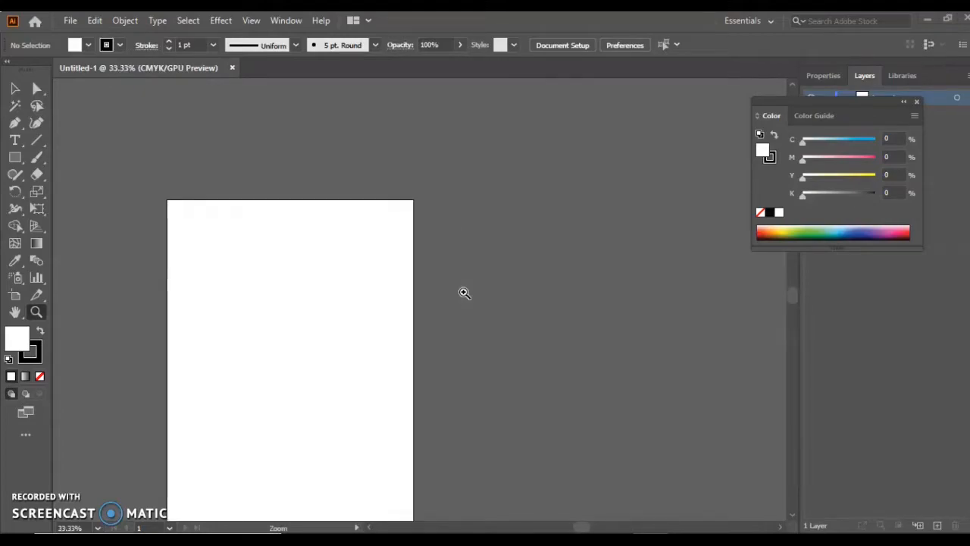
left_click(464, 293)
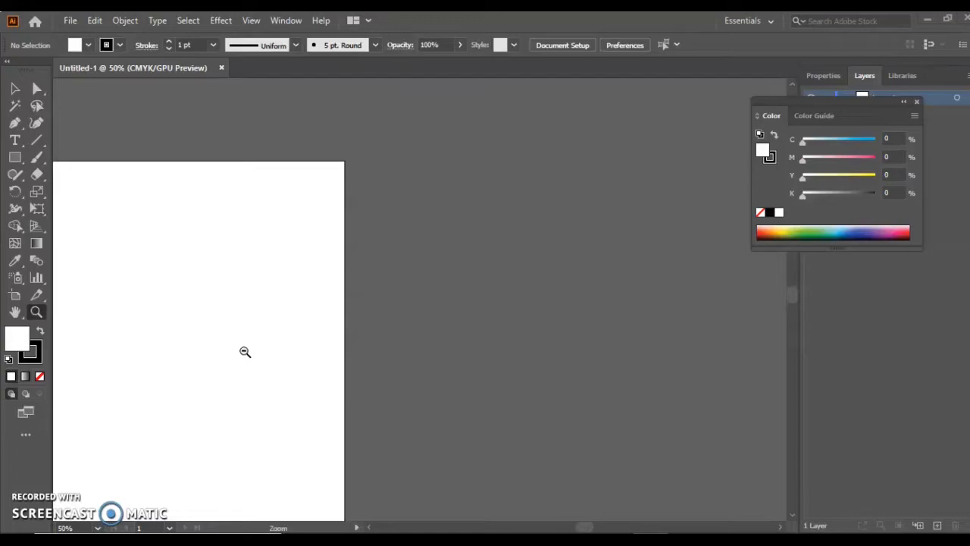
Zoom out to 16.67% and back in to 33.33% so the whole artboard fits the view
left_click(244, 351, "alt")
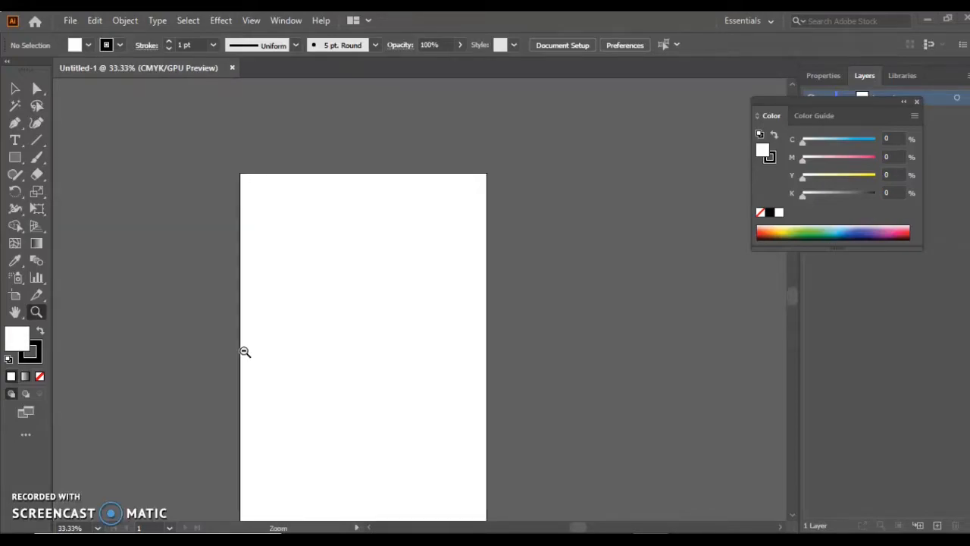
left_click(245, 351, "alt")
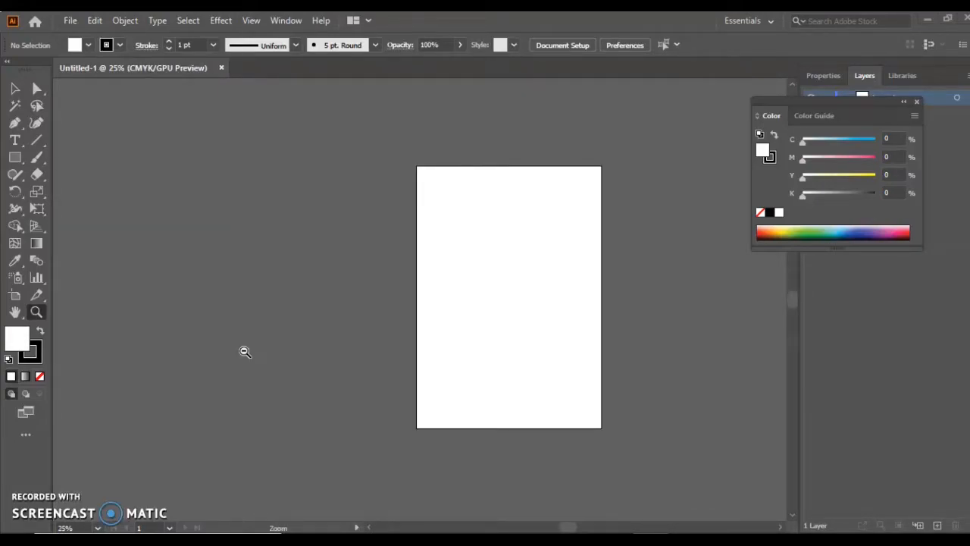
left_click(553, 311, "alt")
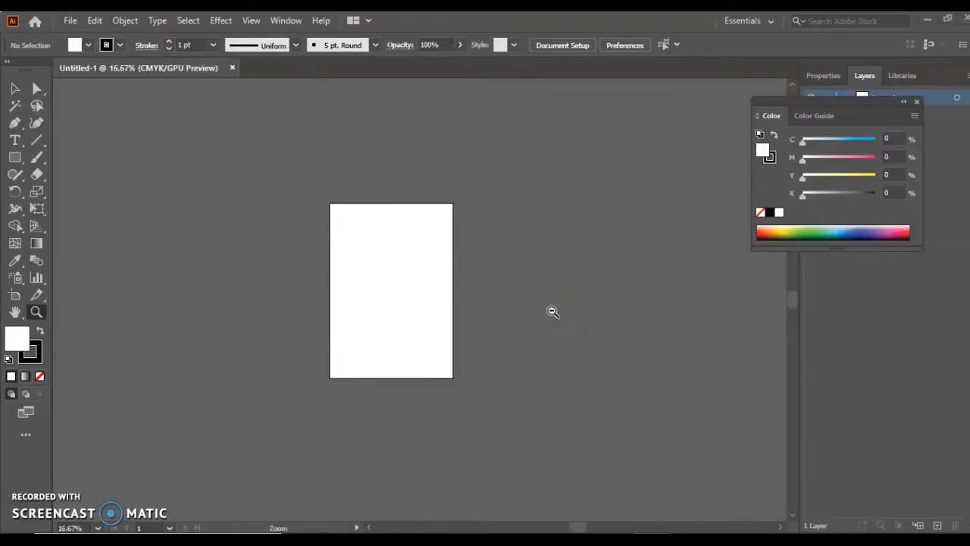
left_click(412, 327)
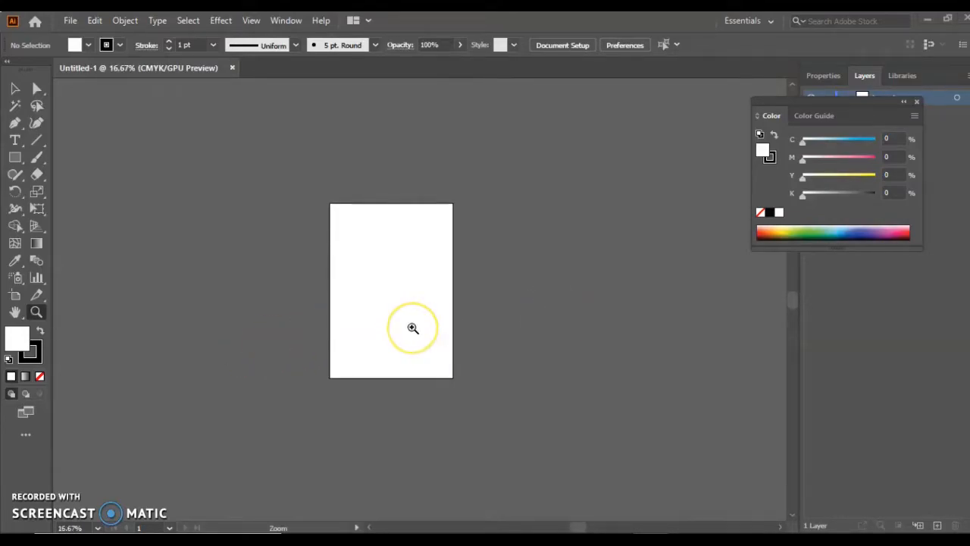
left_click(426, 279)
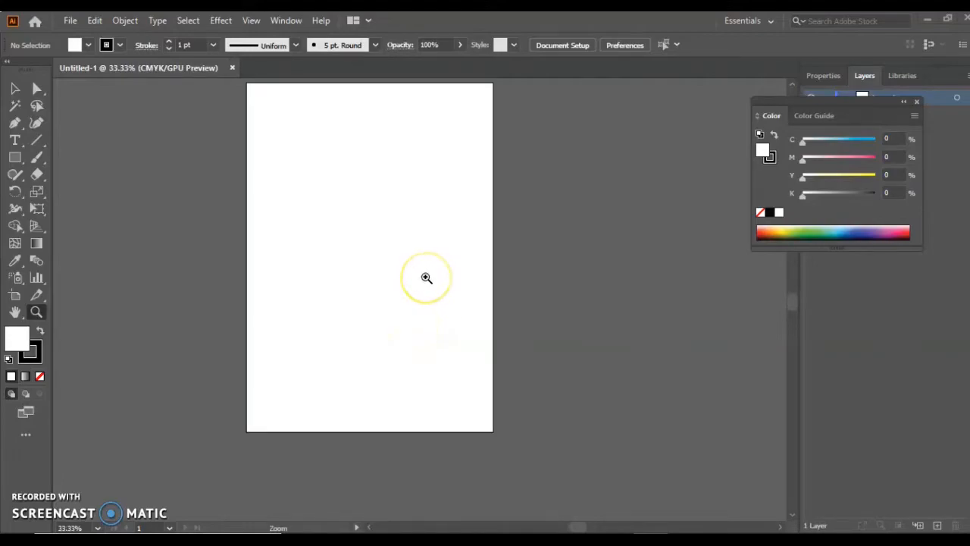
left_click(446, 271)
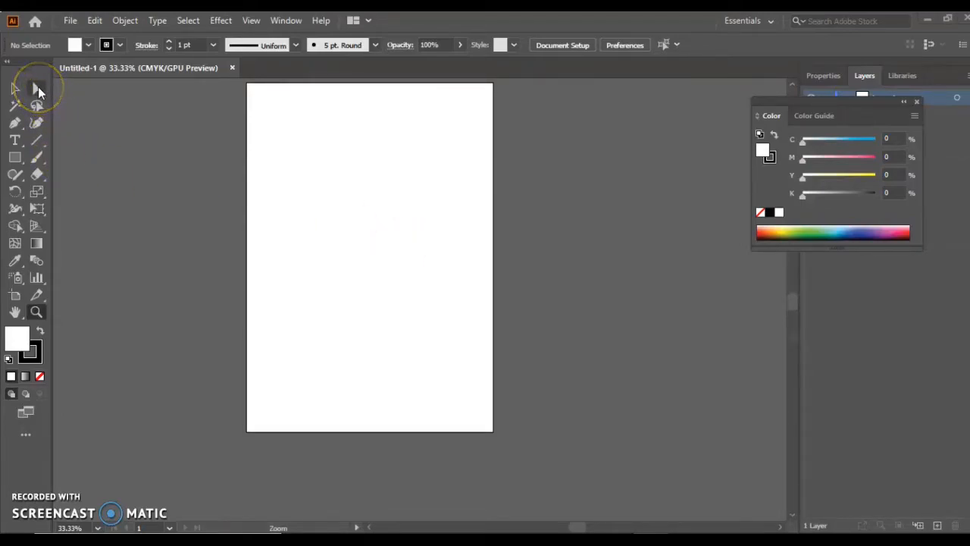
Draw a square in the upper half of the artboard and scale it down slightly from its upper-right corner
left_click(14, 159)
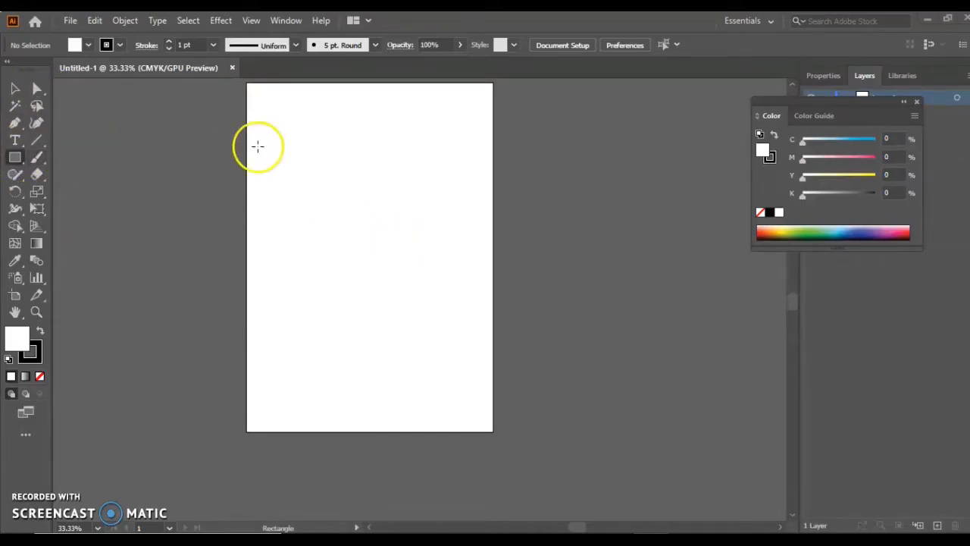
mouse_move(292, 167)
left_mouse_down()
mouse_move(392, 251)
mouse_move(392, 266)
left_mouse_up()
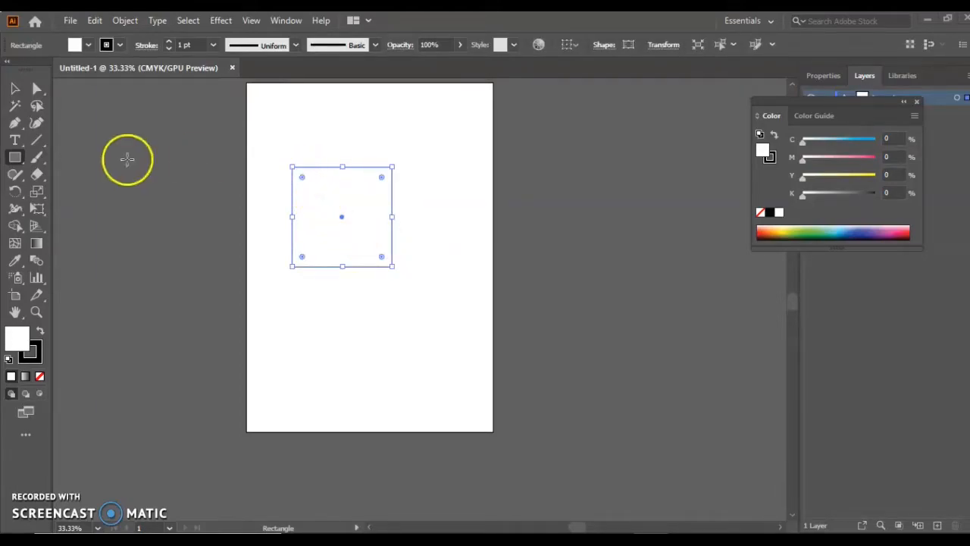
left_click(16, 89)
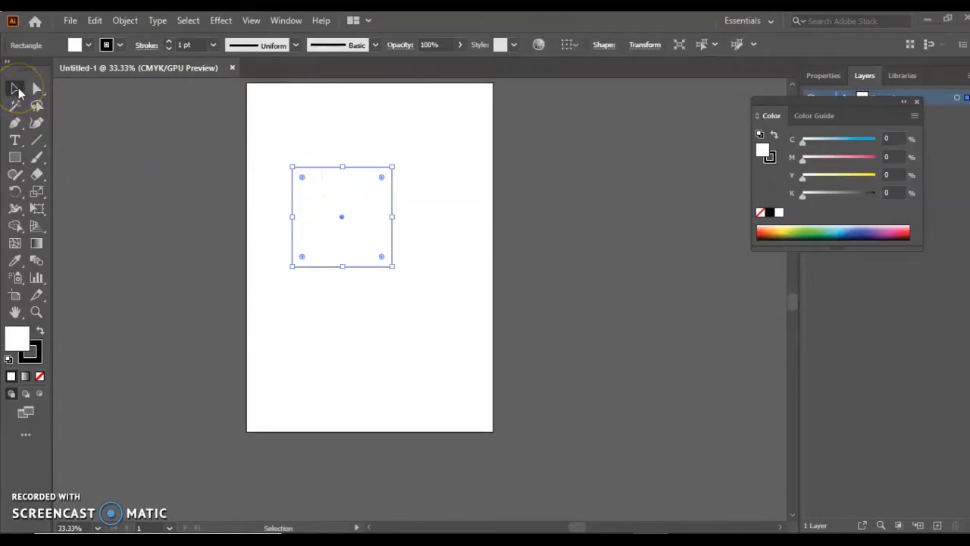
left_click(291, 167)
left_click(292, 169)
left_click(331, 187)
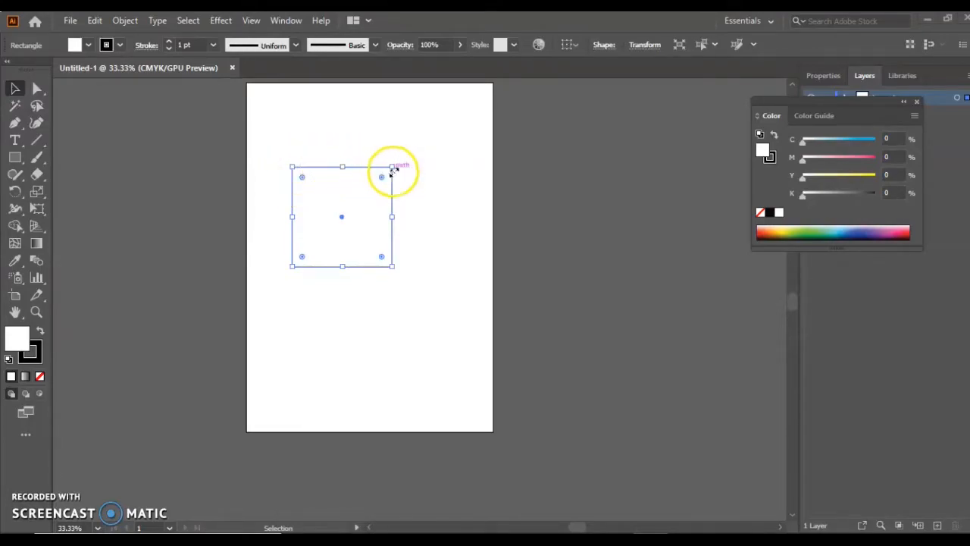
mouse_move(394, 169)
left_mouse_down()
mouse_move(385, 145)
mouse_move(381, 179)
mouse_move(336, 225)
mouse_move(381, 183)
left_mouse_up()
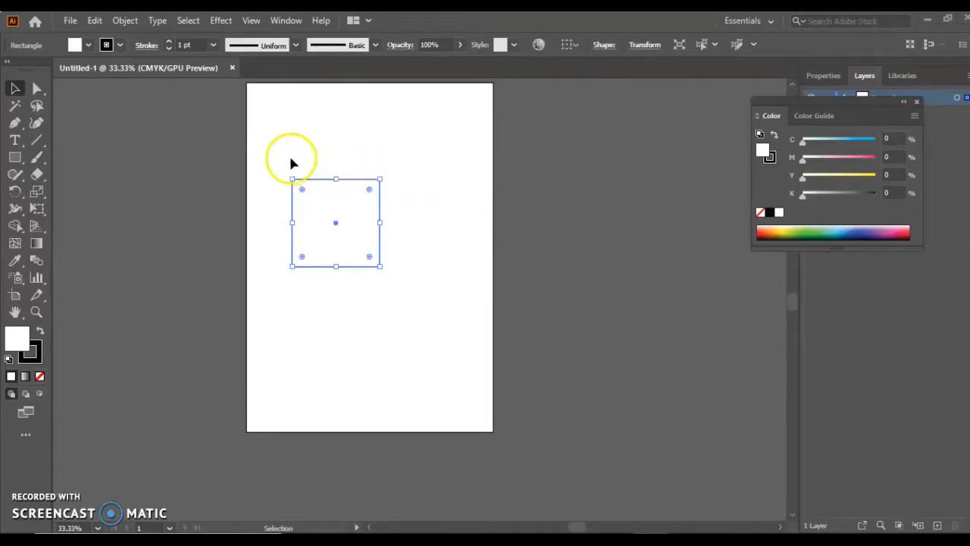
Move the square's upper-right anchor point inward near the lower-left corner with Direct Selection to form a thin L shape
left_click(38, 88)
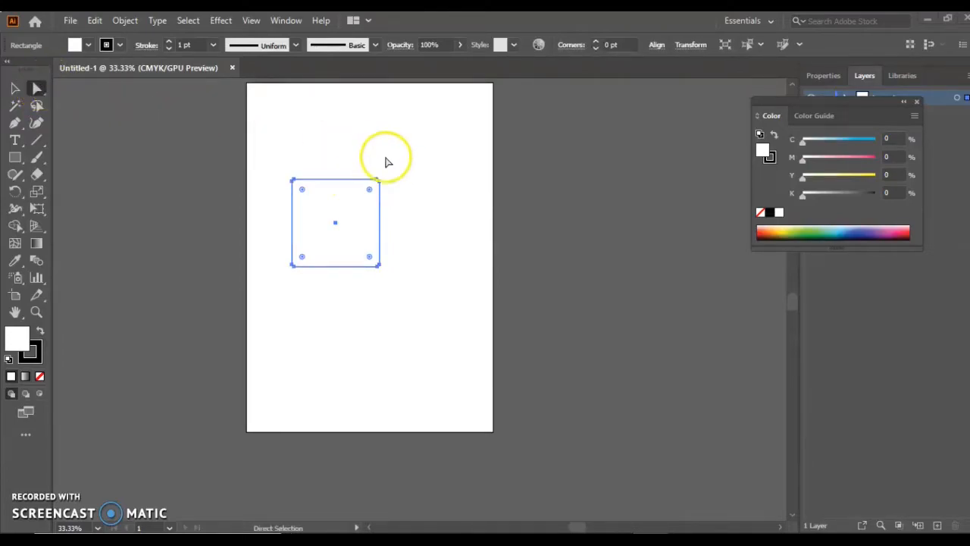
left_click(373, 176)
left_click_drag(372, 176, 416, 154)
left_click_drag(437, 169, 305, 255)
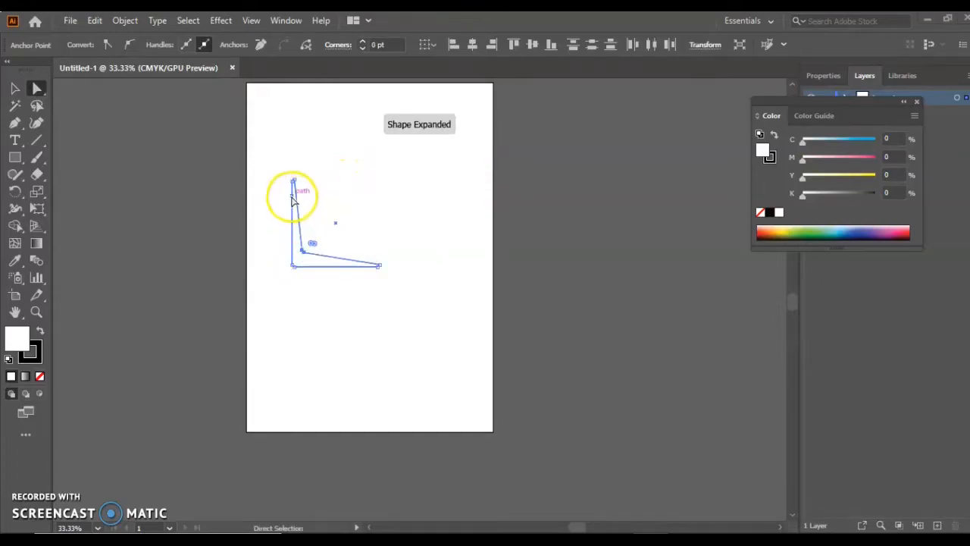
Round the L shape's upper tip, inner corner and lower-left corner with the live corner widgets, and deselect the shape
left_click_drag(280, 171, 325, 199)
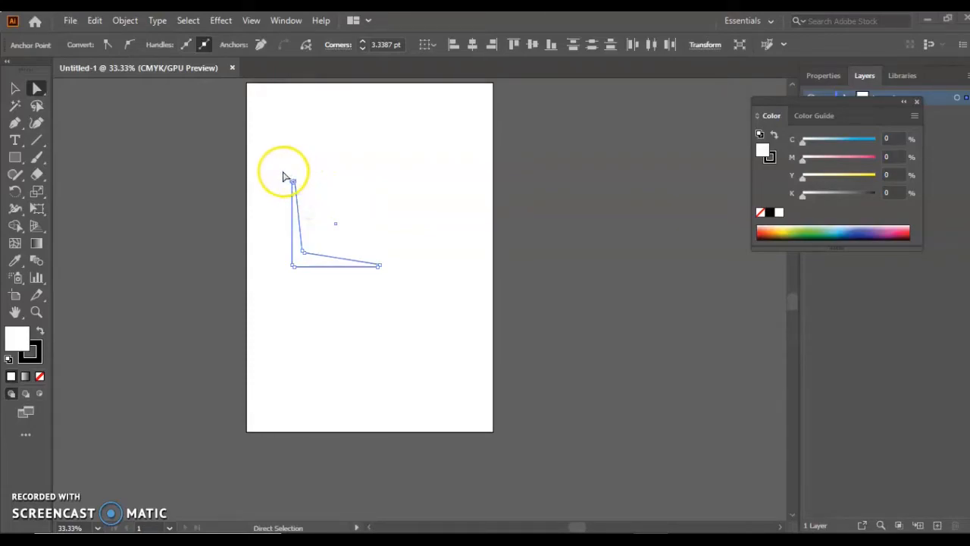
mouse_move(297, 188)
left_mouse_down()
mouse_move(309, 192)
mouse_move(296, 189)
mouse_move(305, 214)
mouse_move(295, 190)
mouse_move(298, 217)
mouse_move(297, 205)
left_mouse_up()
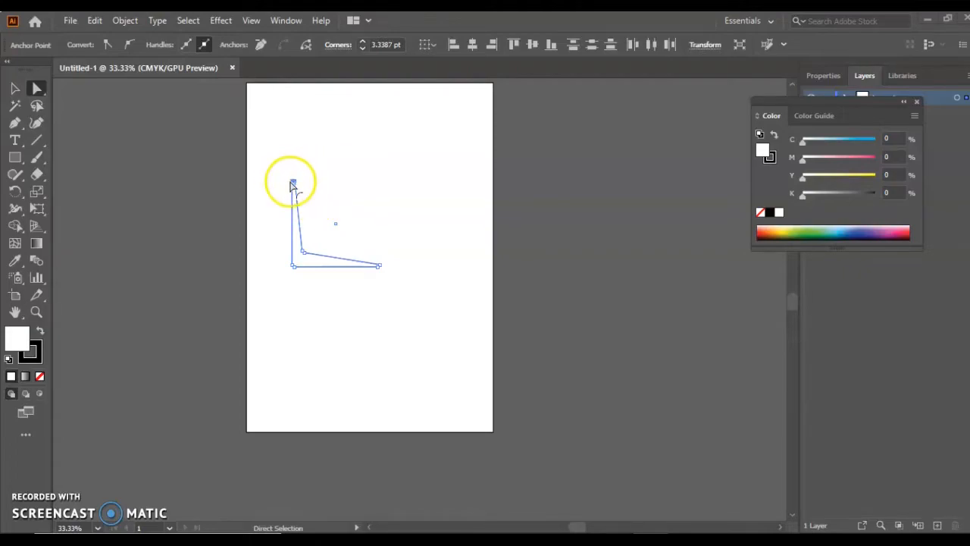
left_click(303, 252)
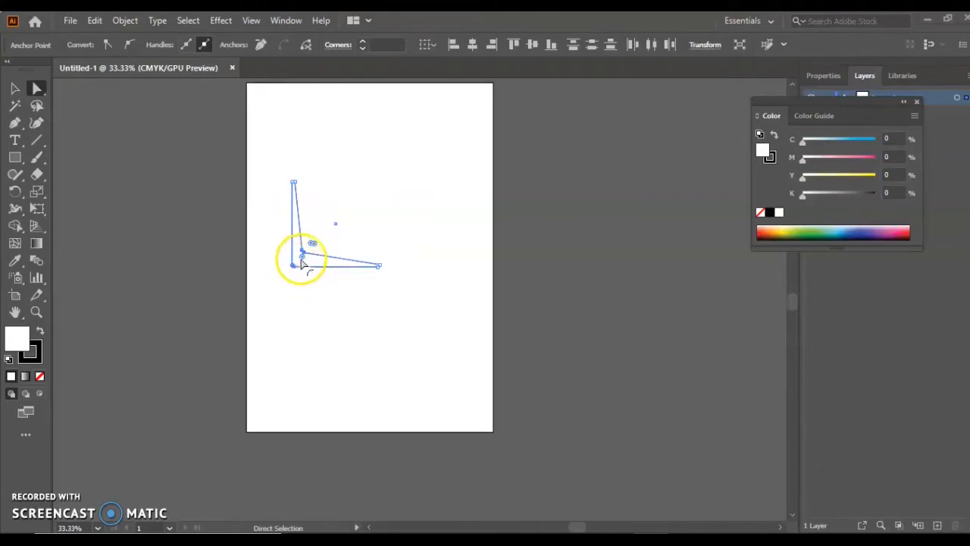
mouse_move(311, 244)
left_mouse_down()
mouse_move(331, 225)
mouse_move(309, 255)
left_mouse_up()
left_click(317, 219)
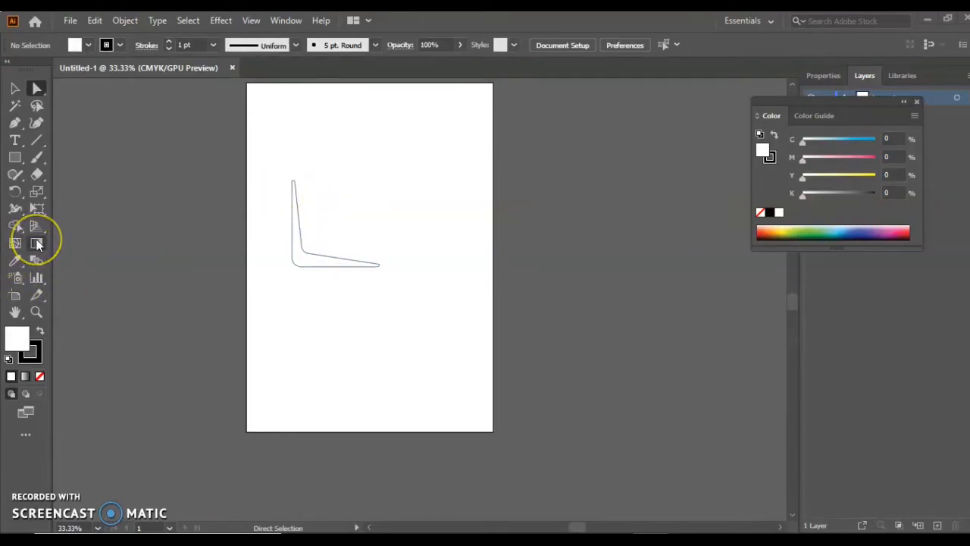
Pull the L shape's rounded inner corner outward to the upper right with Direct Selection, turning it into a broad four-sided shape
key("z")
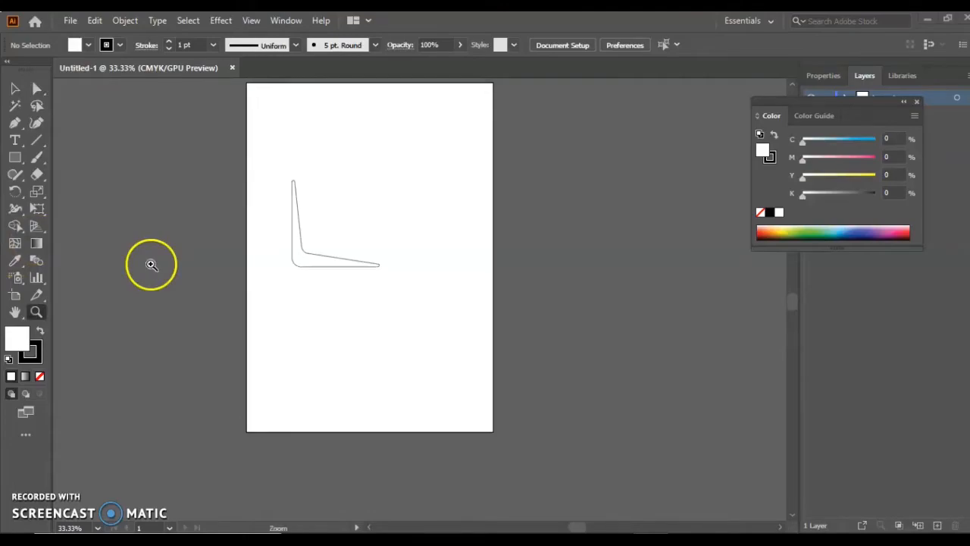
left_click(295, 199)
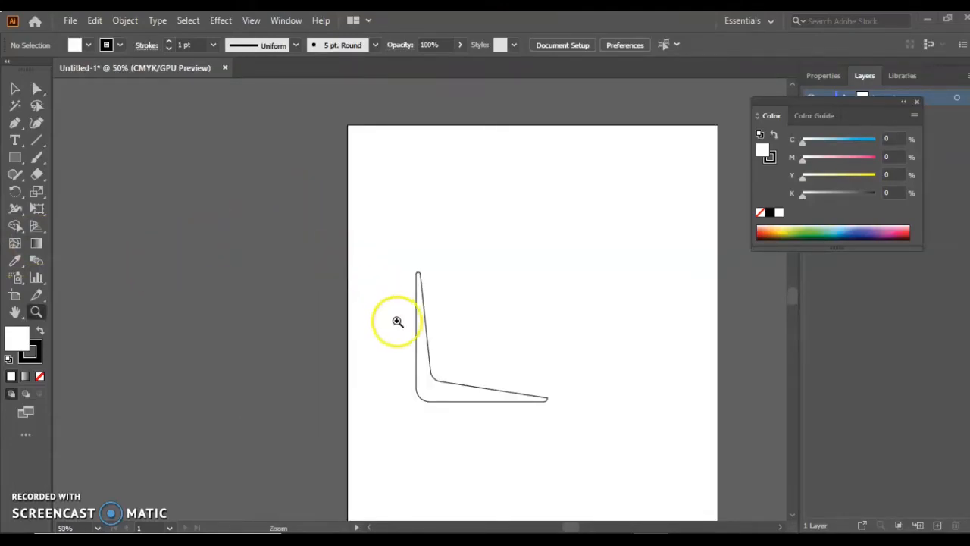
left_click(426, 394)
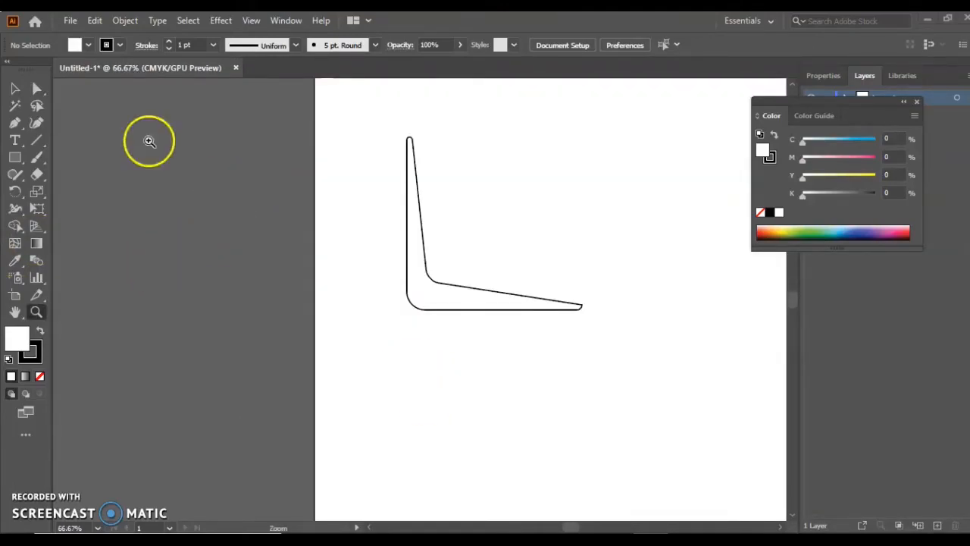
left_click(40, 93)
left_click(434, 282)
left_click(434, 281)
left_click_drag(447, 253, 520, 193)
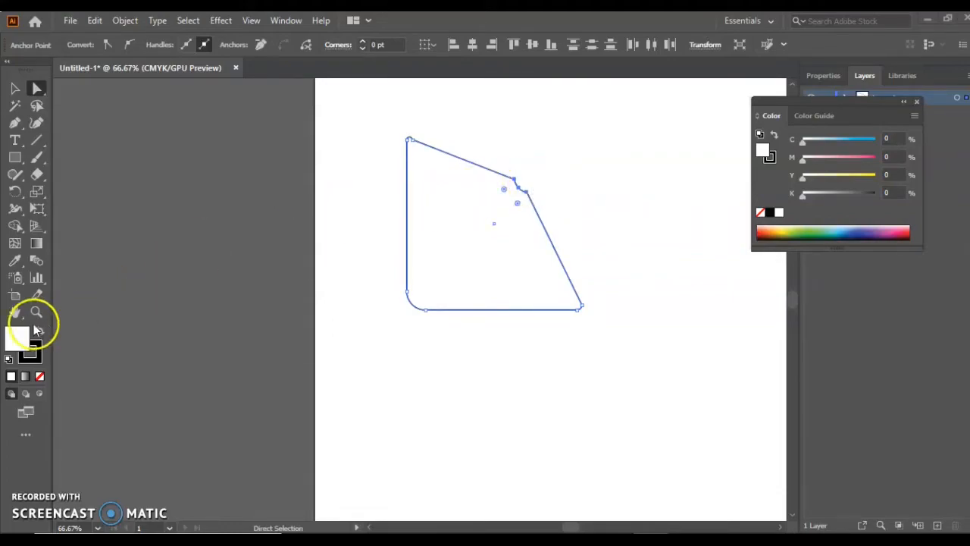
Fill the shape with a bright red of about C 10, M 99, Y 100, K 2
double_click(17, 336)
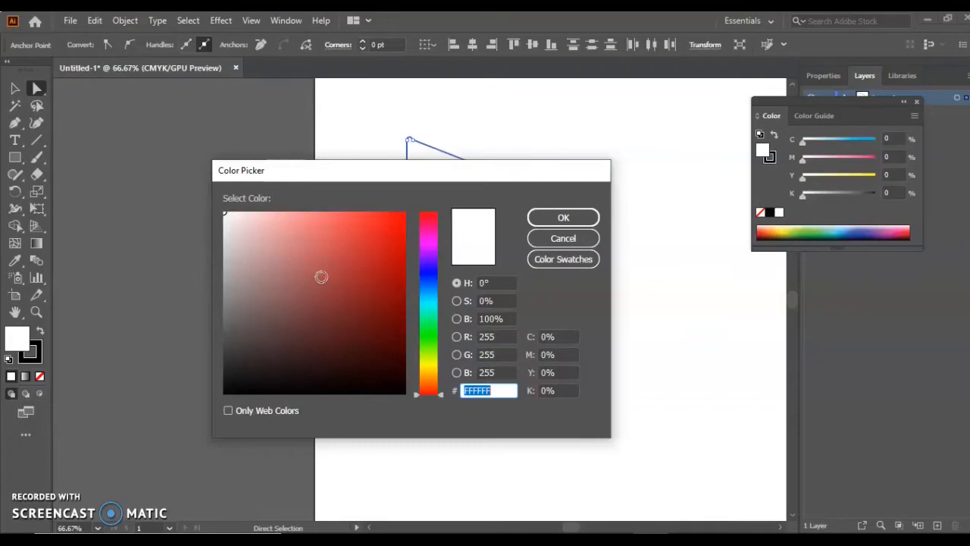
left_click_drag(368, 245, 379, 240)
left_click(563, 218)
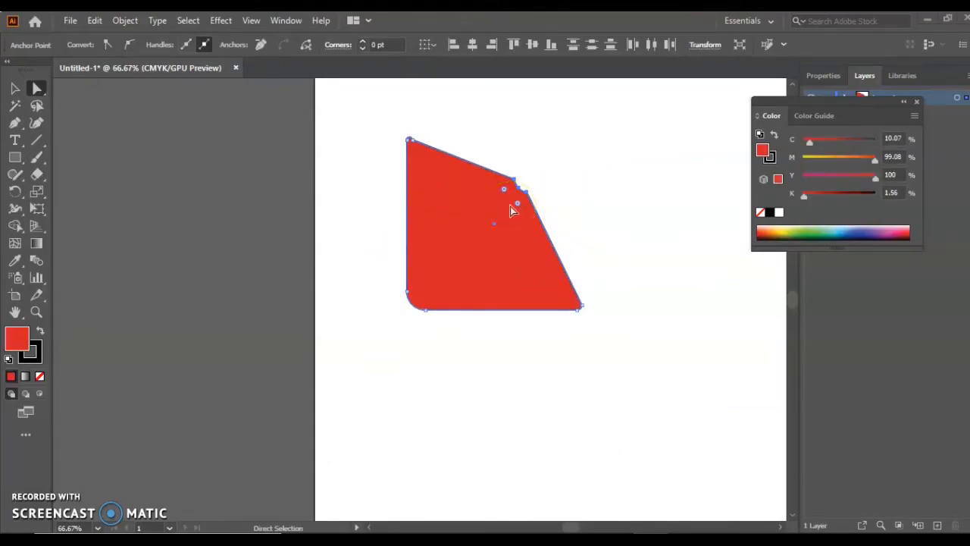
left_click(477, 210)
Switch between Selection and Direct Selection to compare the red shape's bounding box with its anchor points
left_click(13, 91)
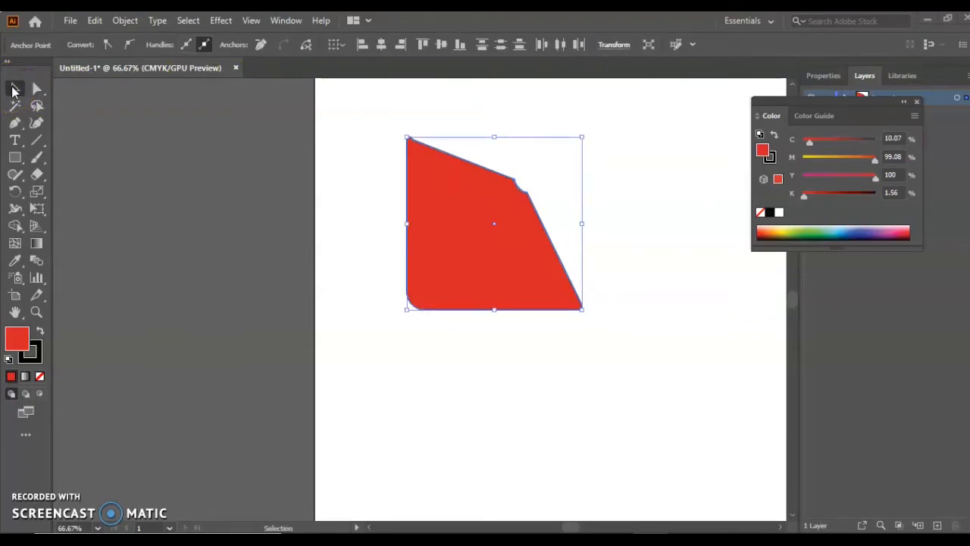
left_click(14, 91)
left_click(15, 90)
left_click(38, 90)
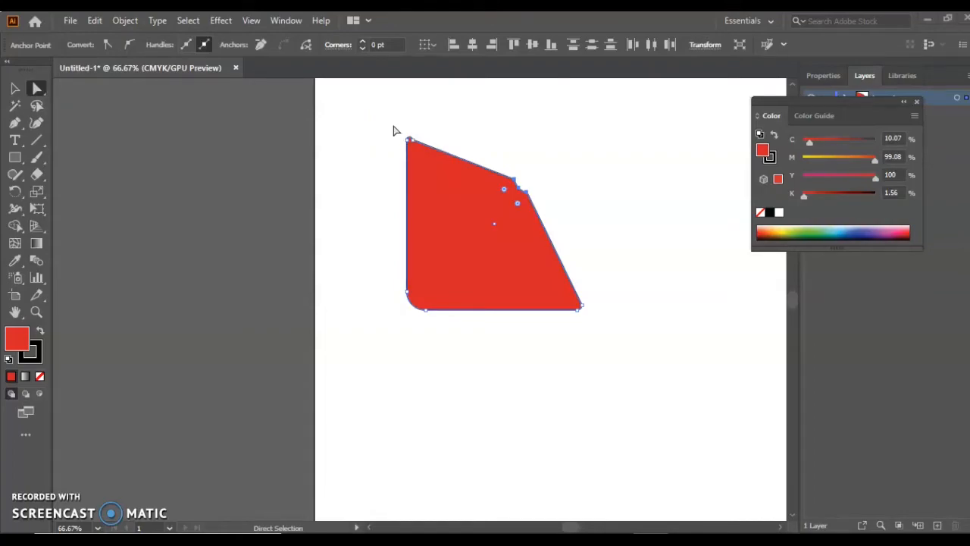
left_click(413, 165)
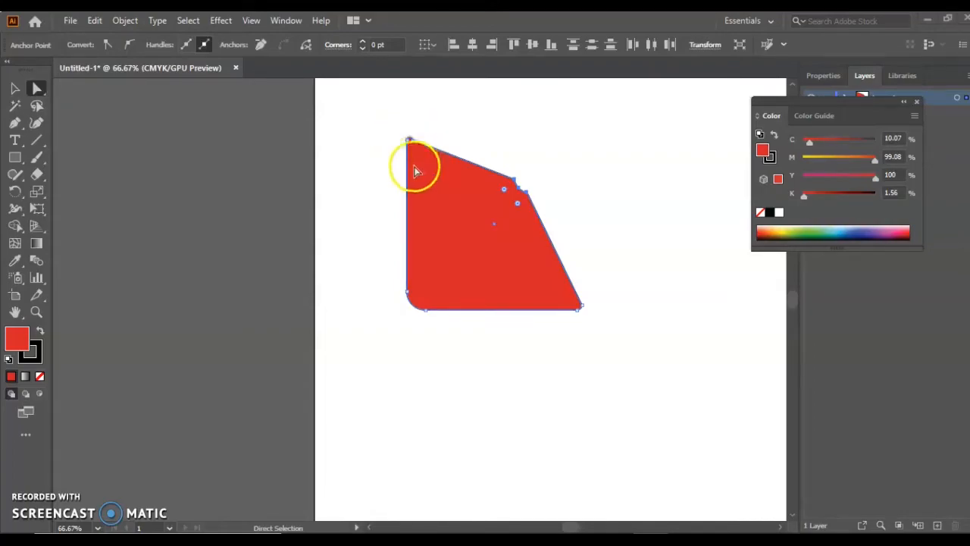